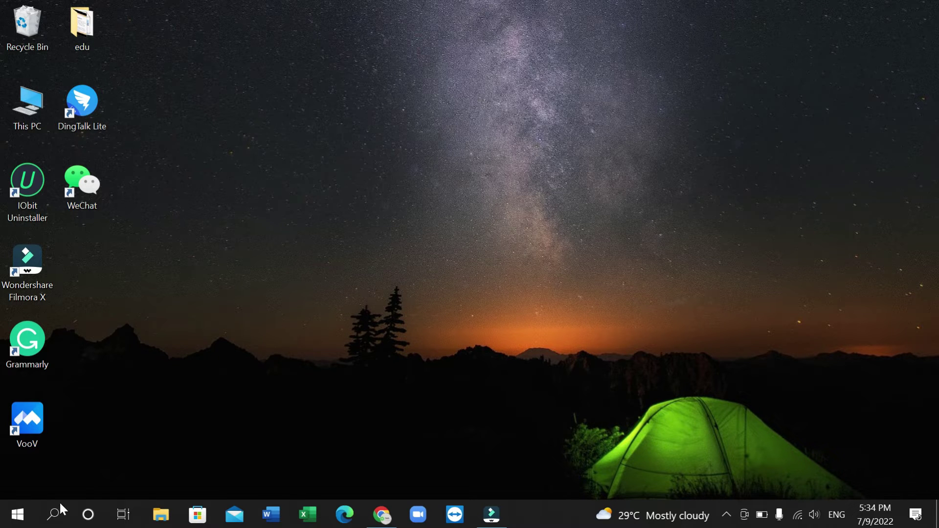
Open Windows Search from the taskbar to show recent items, including Control Panel.
left_click(56, 516)
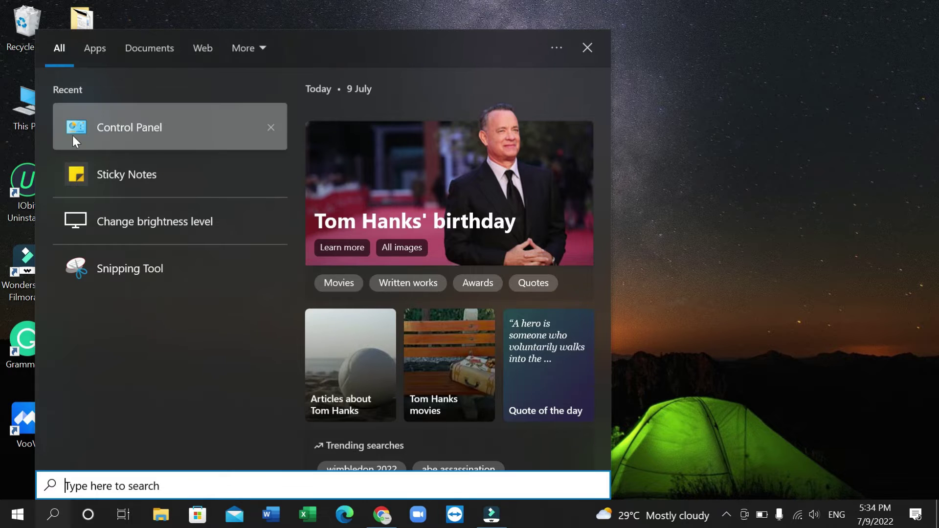
Launch Control Panel and keep its items viewed by Category.
left_click(169, 129)
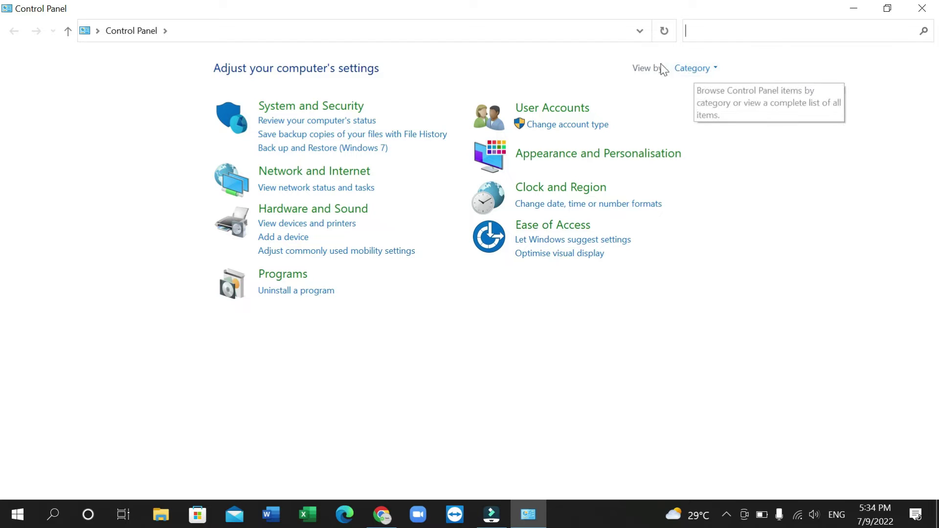
left_click(705, 71)
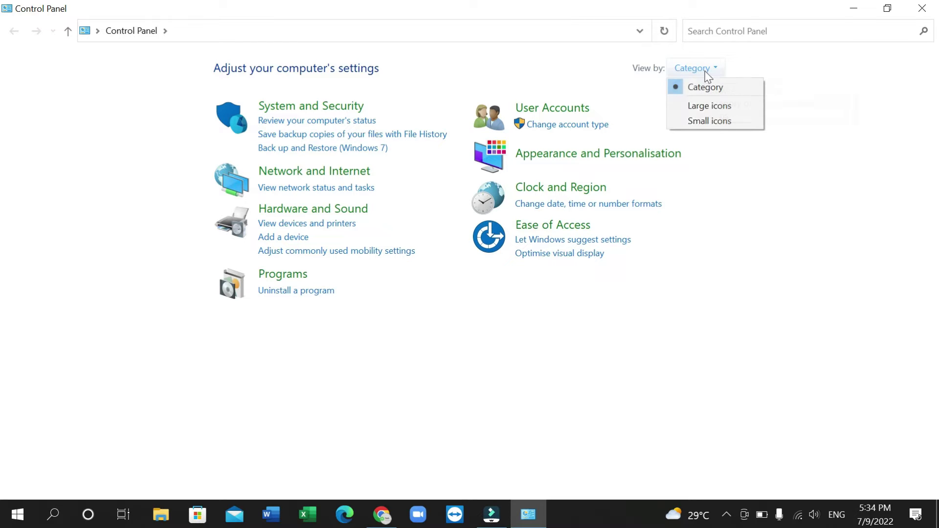
left_click(723, 94)
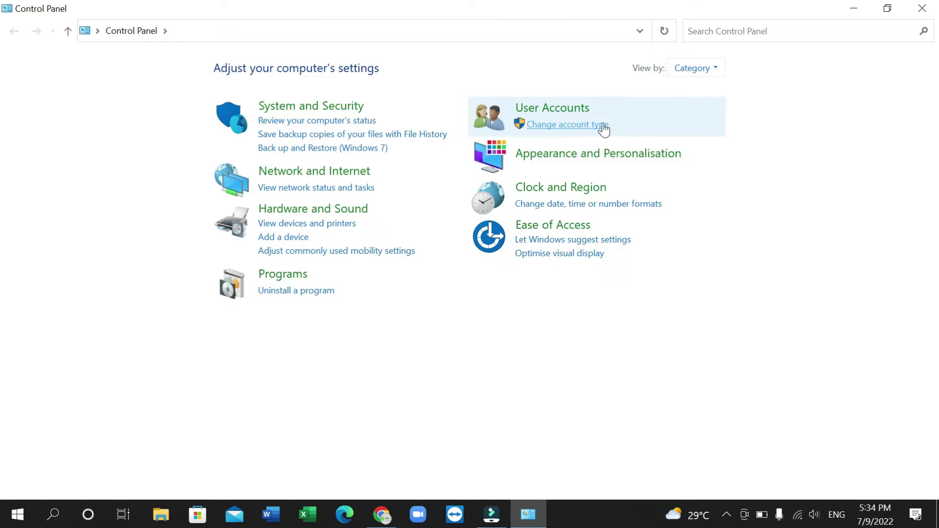
Open User Accounts' Change account type page showing the local administrator account.
left_click(592, 126)
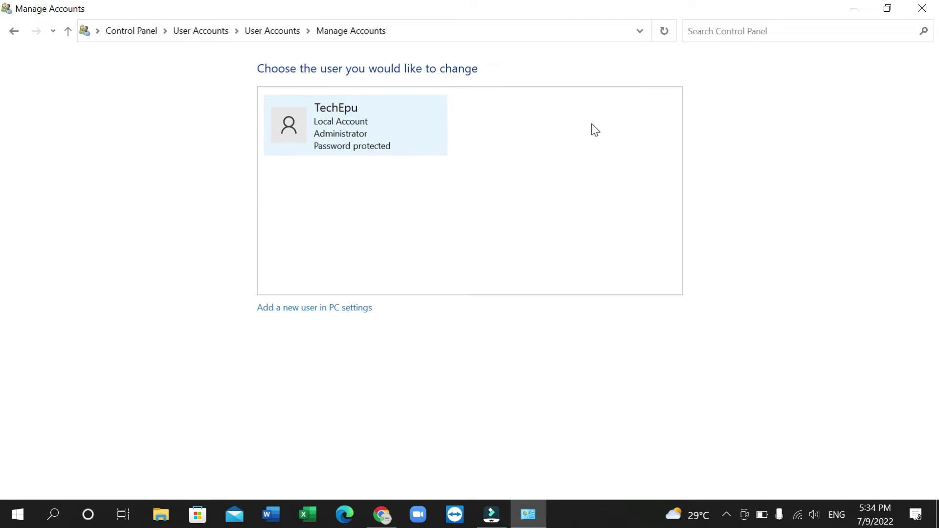
left_click(380, 194)
Go to Family & other users in PC settings and start adding someone else to this PC.
left_click(352, 309)
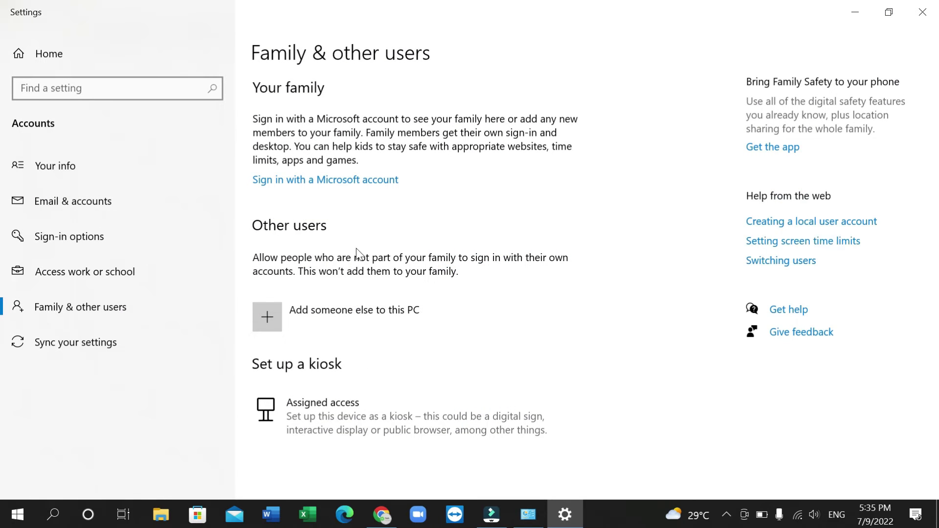
left_click(271, 320)
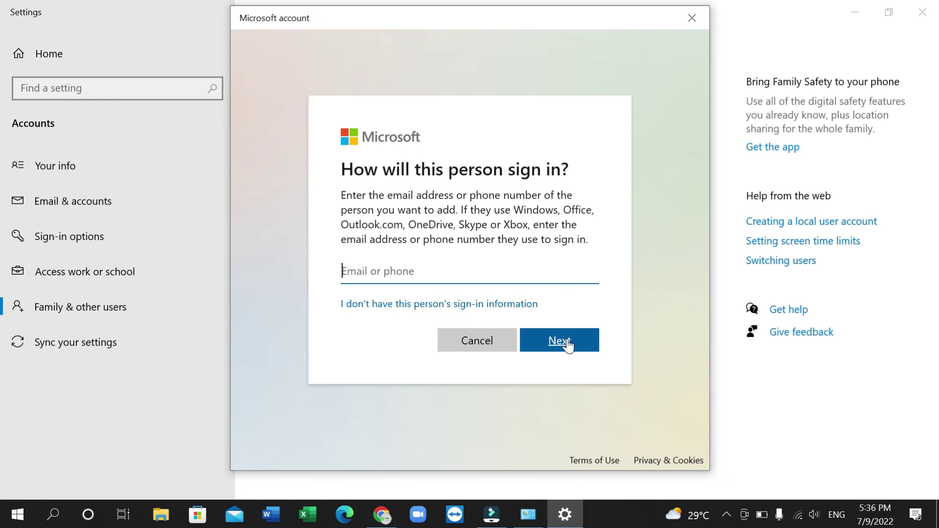
Close the Microsoft account sign-in dialog, leaving the email field empty.
left_click(452, 343)
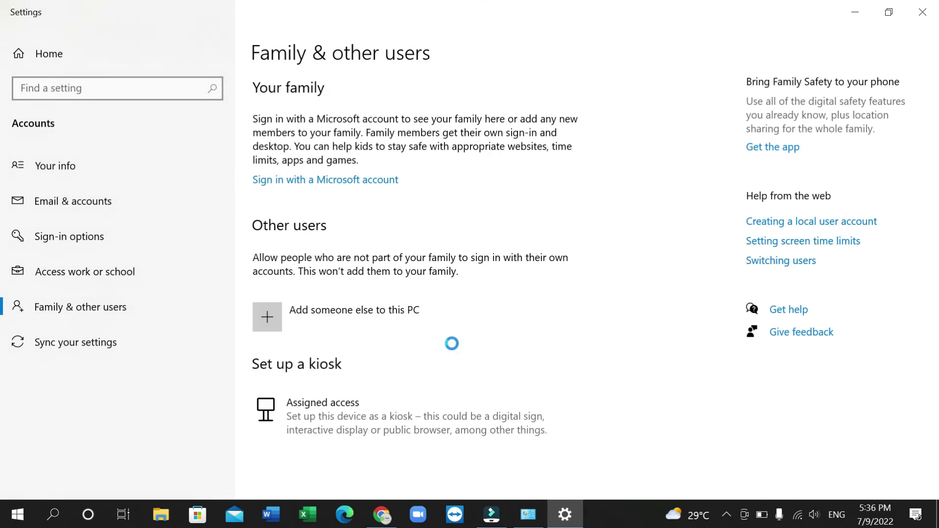